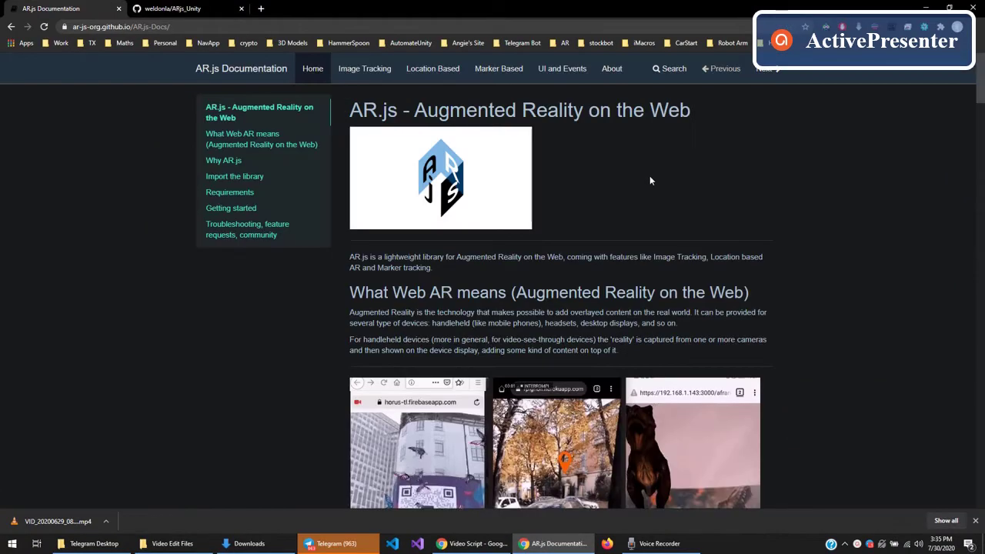
- Look over the AR.js Image Tracking documentation page
scroll(652, 178, down, 3)
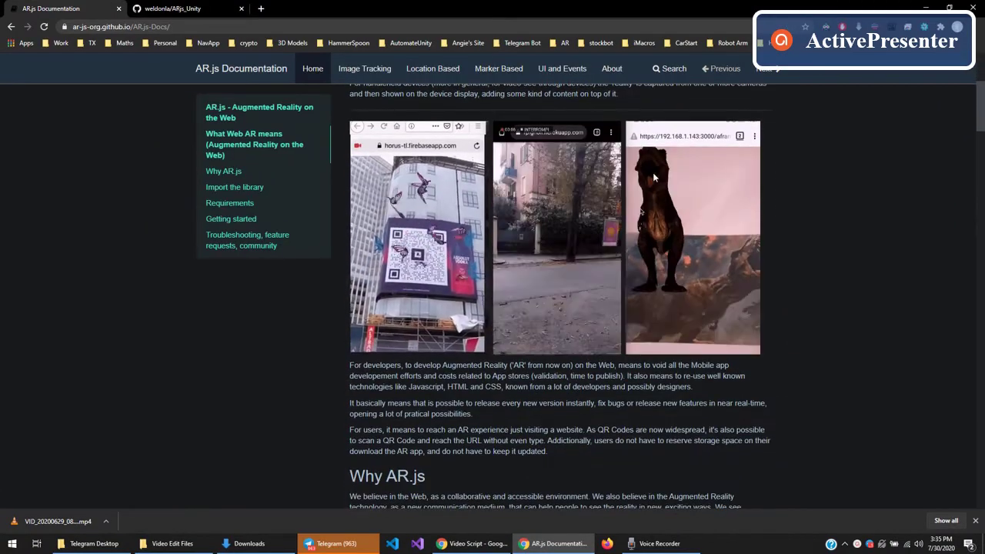
scroll(652, 177, up, 3)
click(364, 68)
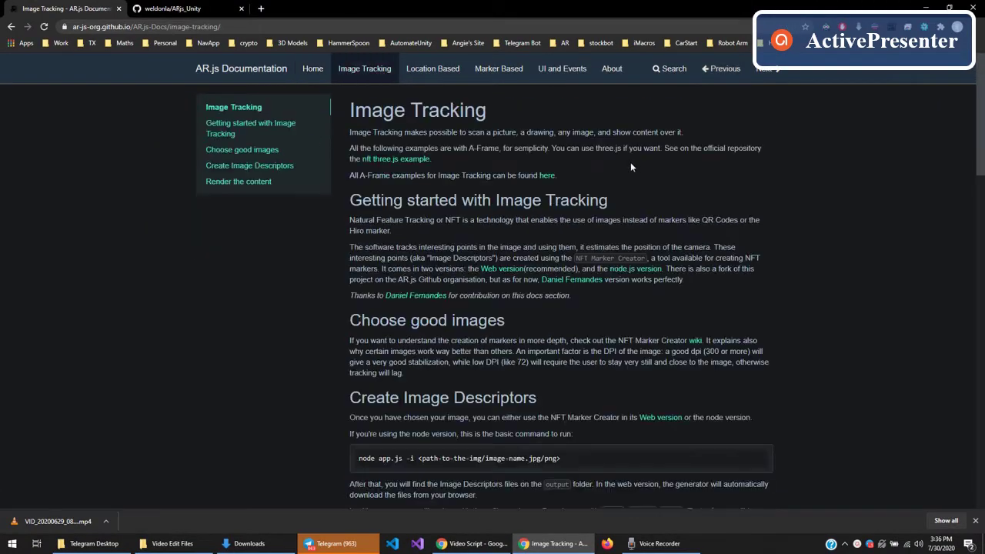
scroll(637, 162, down, 12)
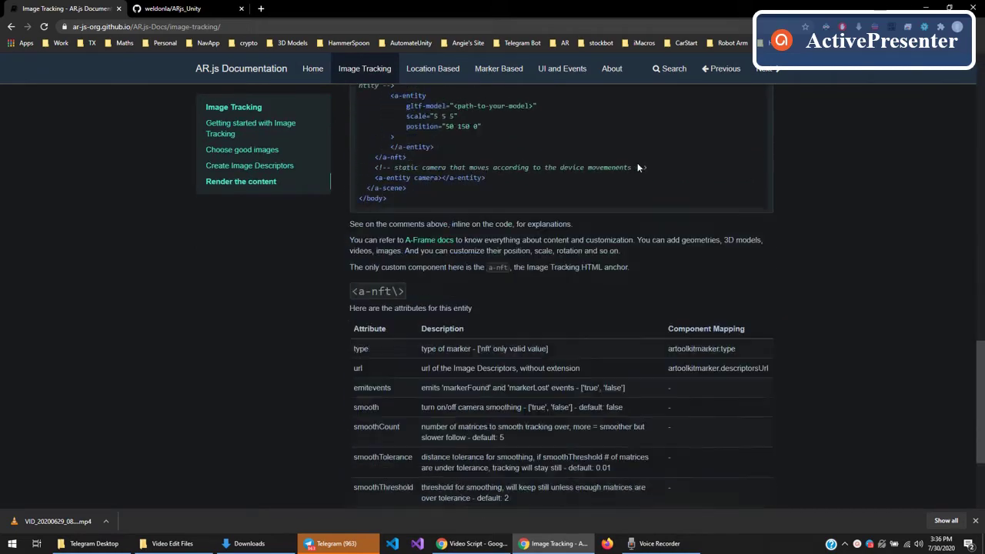
scroll(637, 163, up, 12)
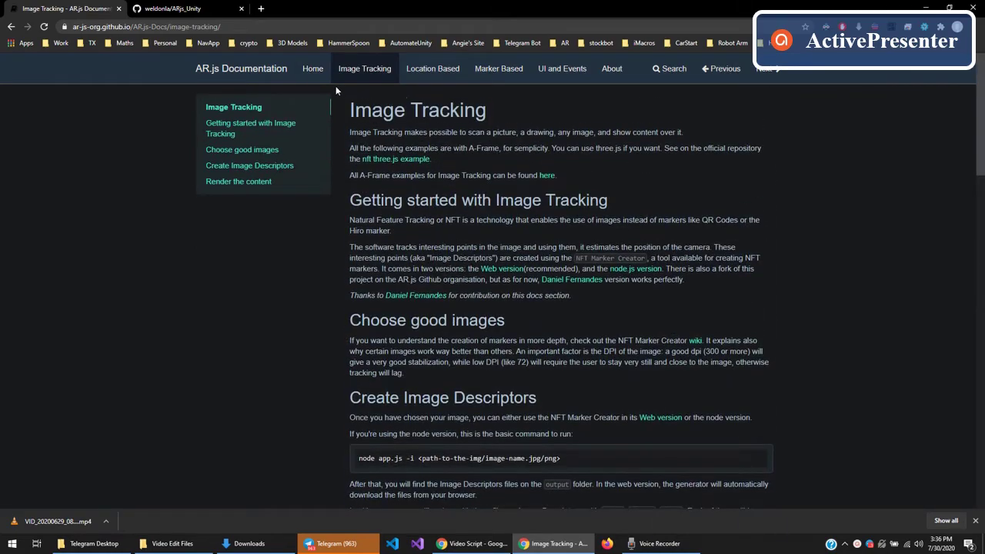
- Return to the AR.js home page, then move on to the 'overflowing cup' image results
click(314, 70)
scroll(592, 223, down, 2)
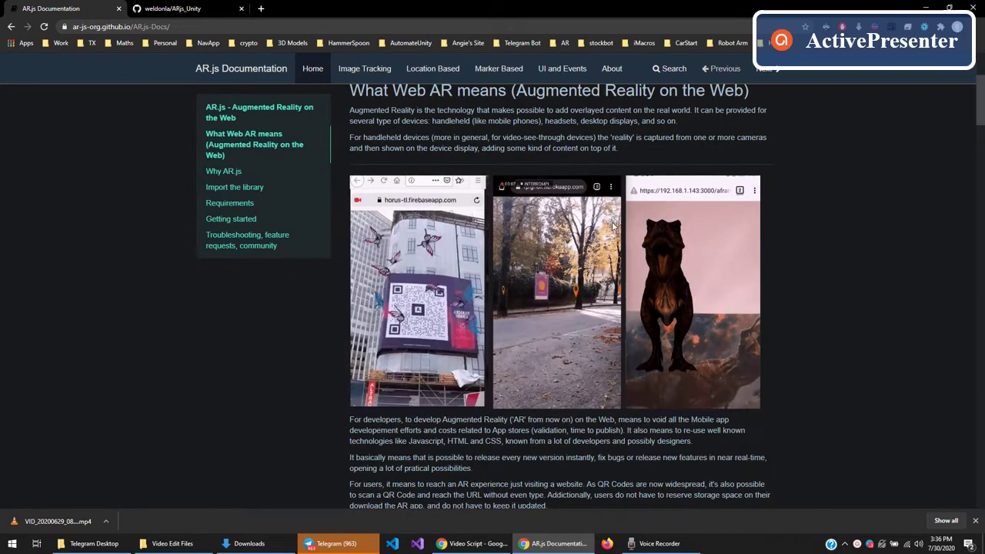
scroll(613, 226, down, 1)
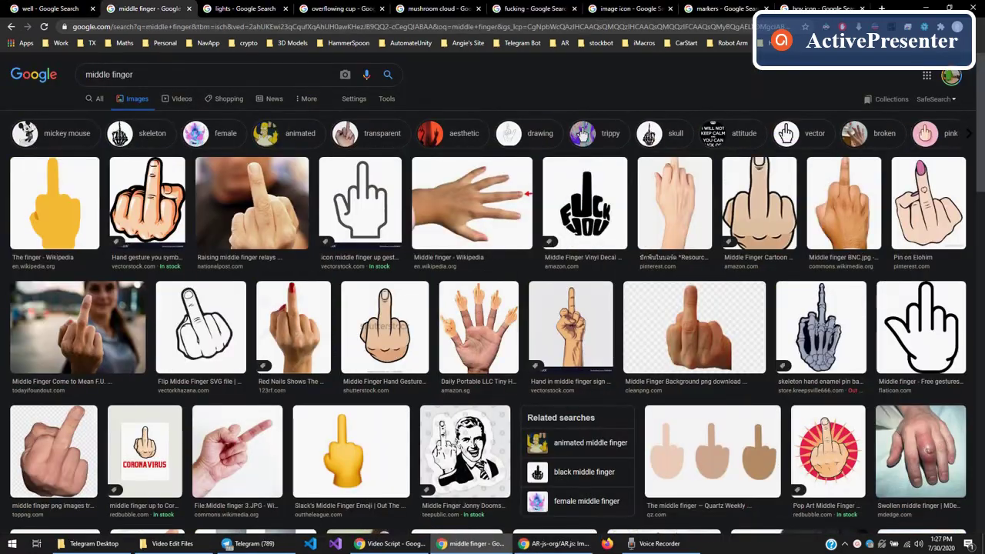
key(ctrl+Tab)
key(ctrl+Tab)
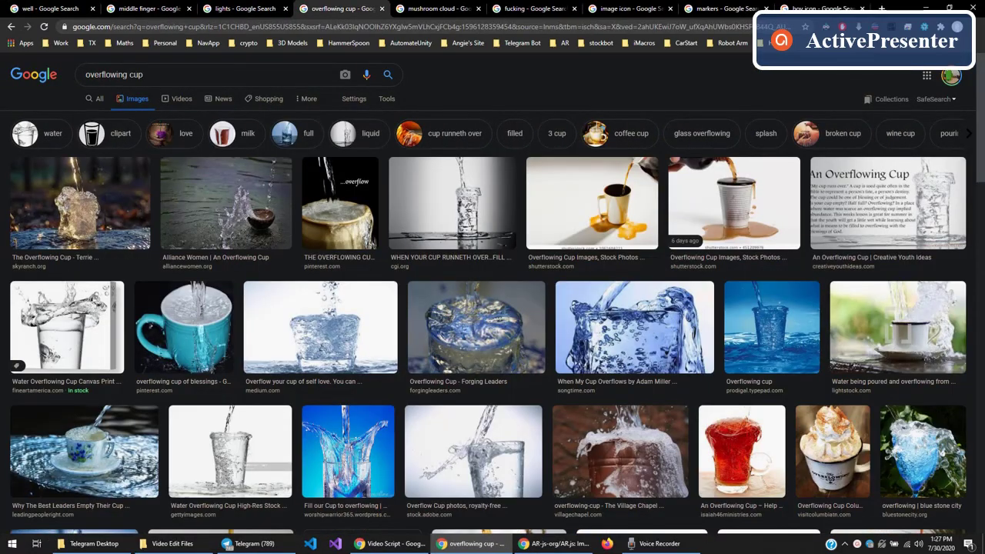
key(ctrl+Tab)
key(ctrl+Tab)
key(ctrl+Tab)
key(ctrl+Tab)
key(ctrl+Tab)
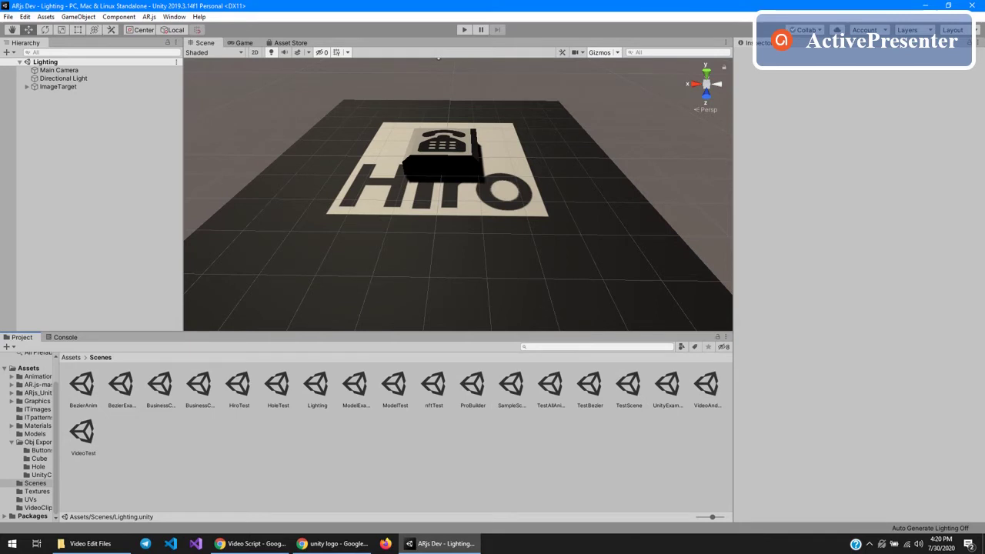
- Show the AR.js Image Target submenu with Generate Image Target and Apply Generated Image
click(147, 17)
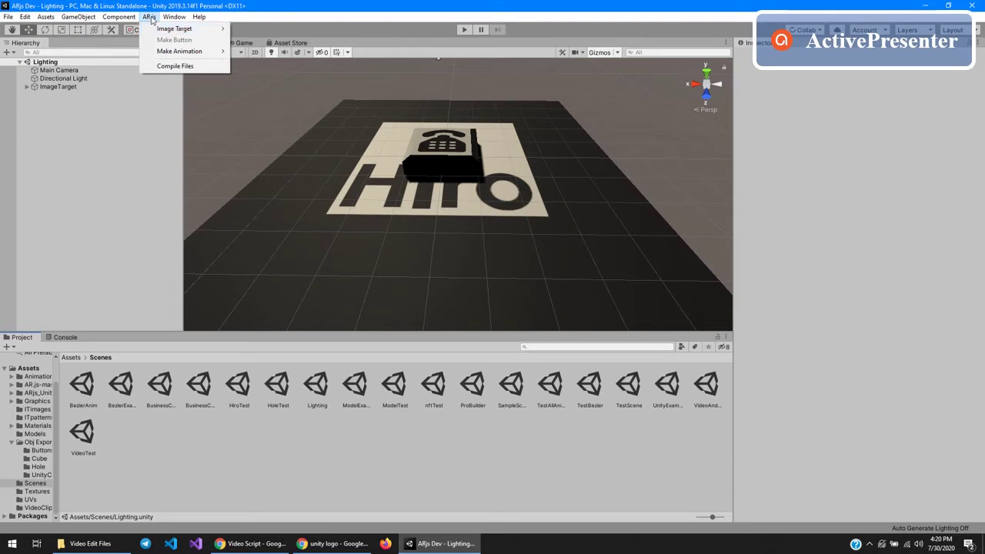
mouse_move(194, 32)
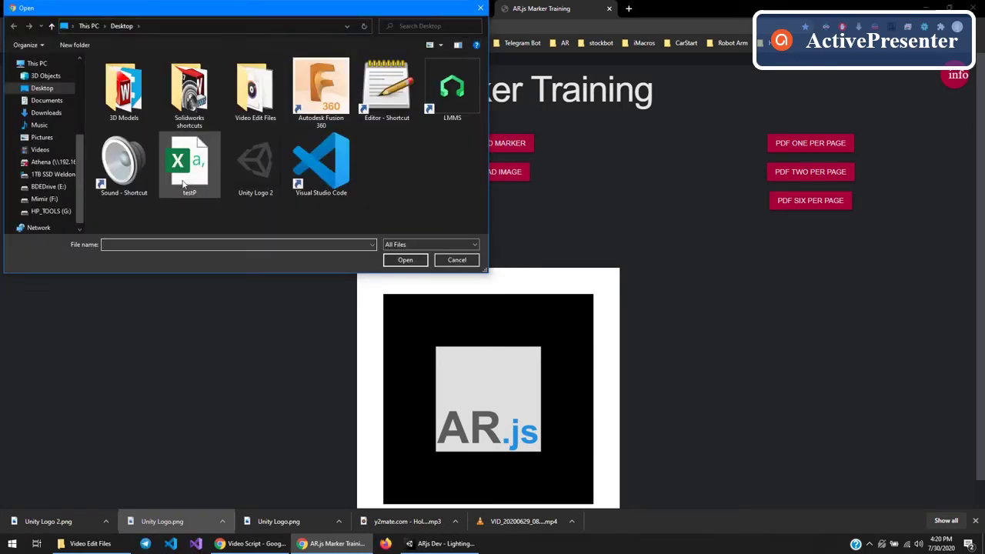
- Load Unity Logo 2 into the marker and set the pattern ratio to 0.70
click(261, 166)
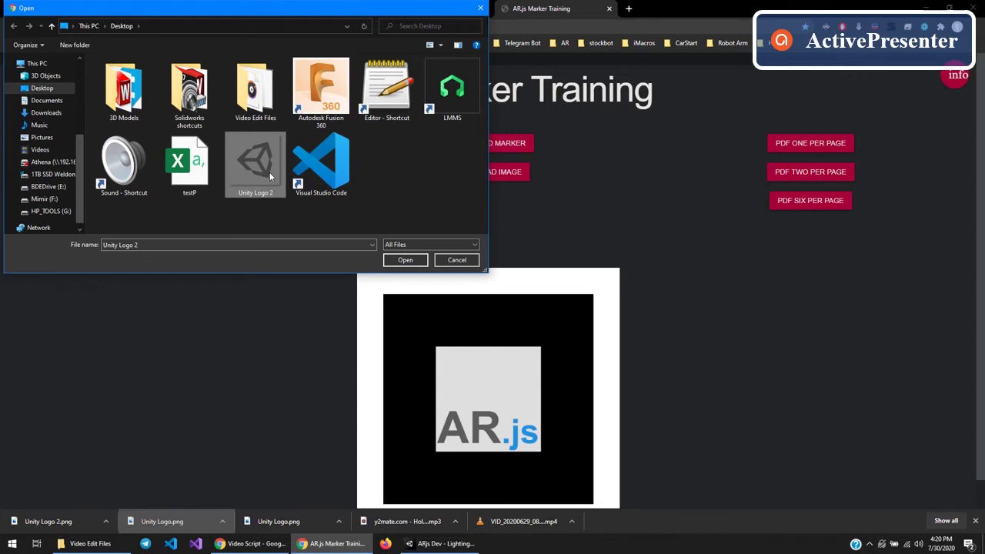
click(408, 261)
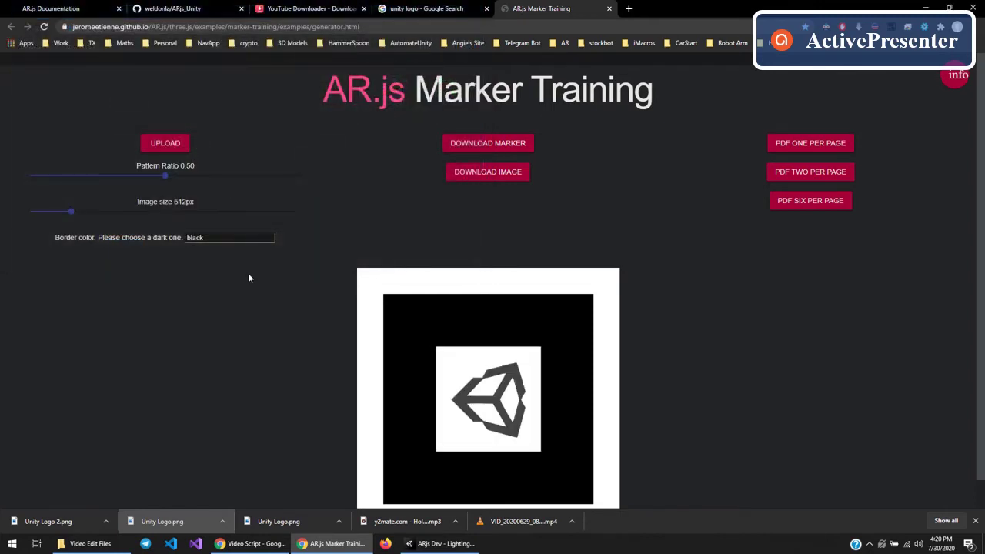
scroll(280, 332, down, 1)
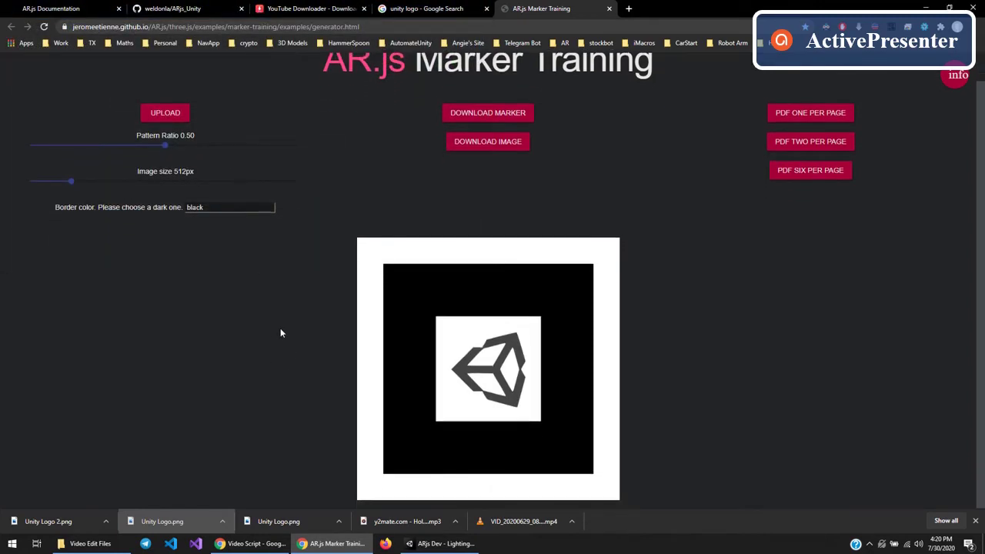
mouse_move(164, 146)
mouse_down()
mouse_move(132, 146)
mouse_move(254, 154)
mouse_move(233, 154)
mouse_up()
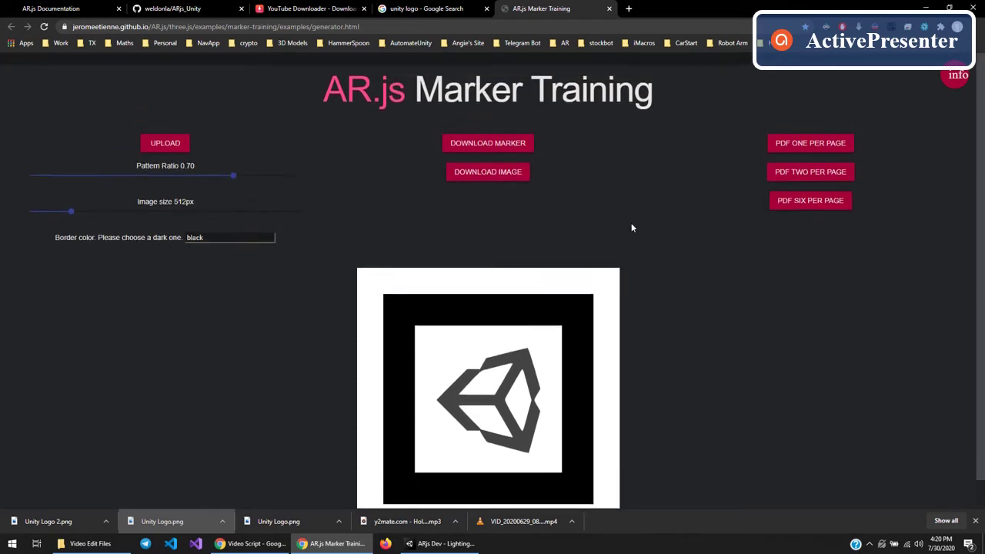
- Download the marker pattern and marker image, then return to Unity
click(492, 145)
click(492, 175)
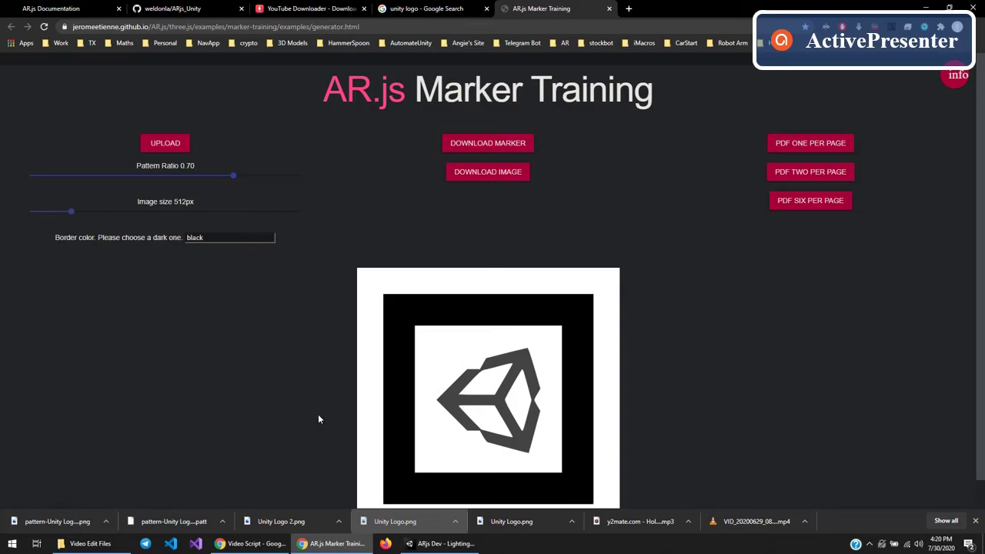
click(436, 544)
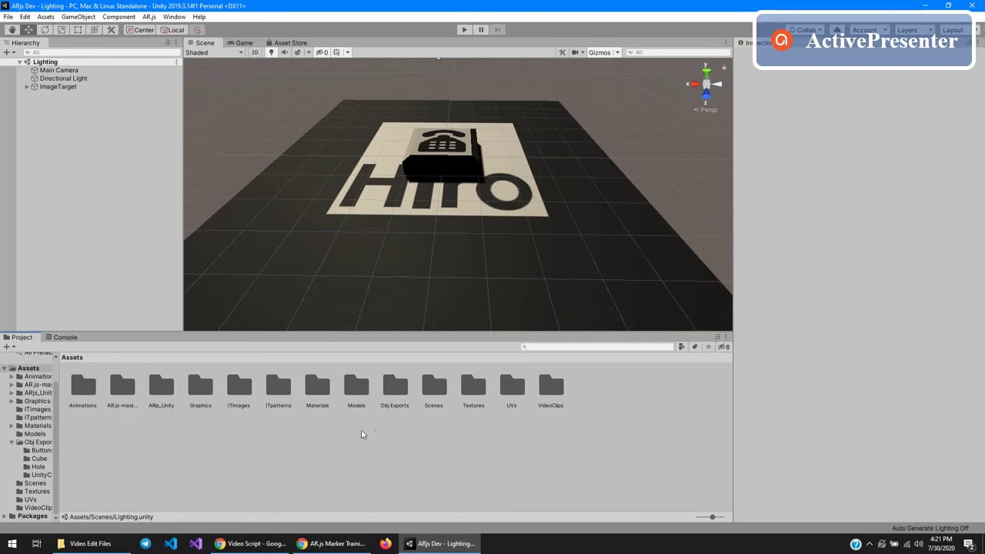
- Check that ITImages and ITpatterns hold the Unity logo marker files, then return to Assets
double_click(240, 387)
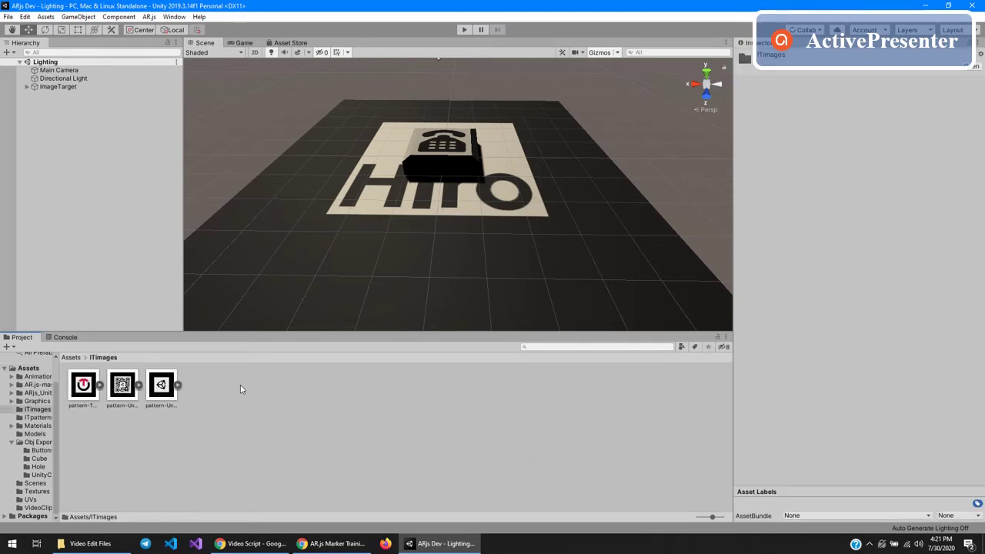
click(70, 358)
double_click(281, 387)
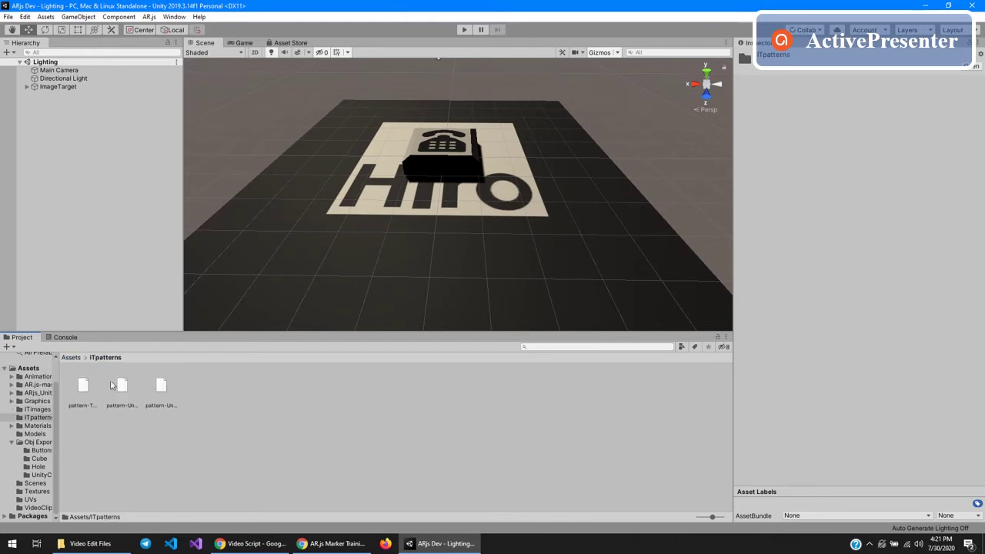
click(160, 396)
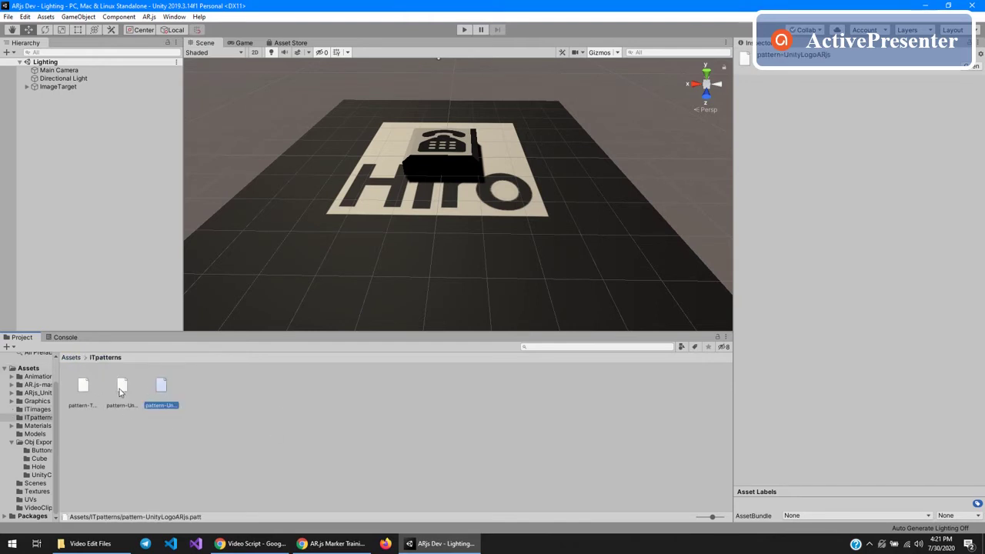
click(120, 392)
click(82, 389)
click(71, 358)
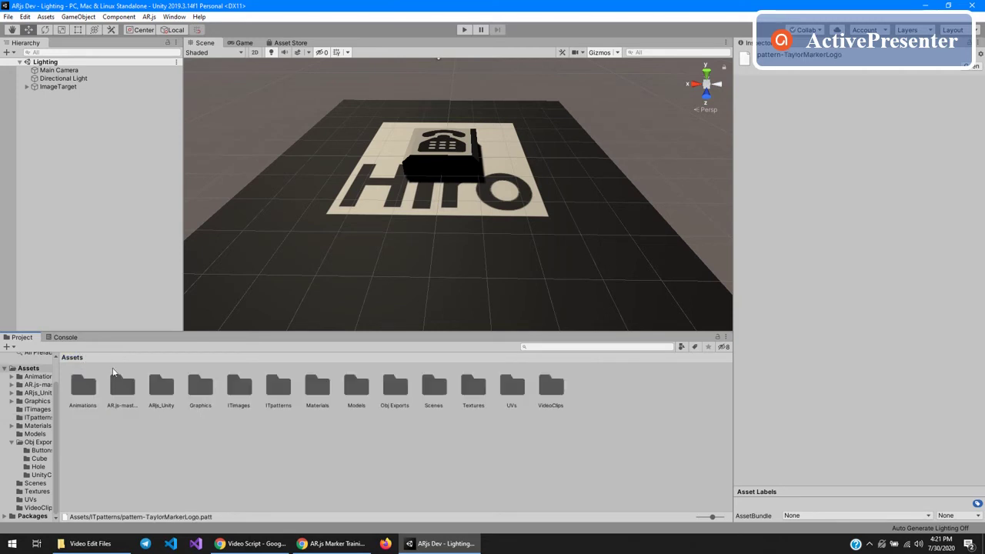
double_click(240, 388)
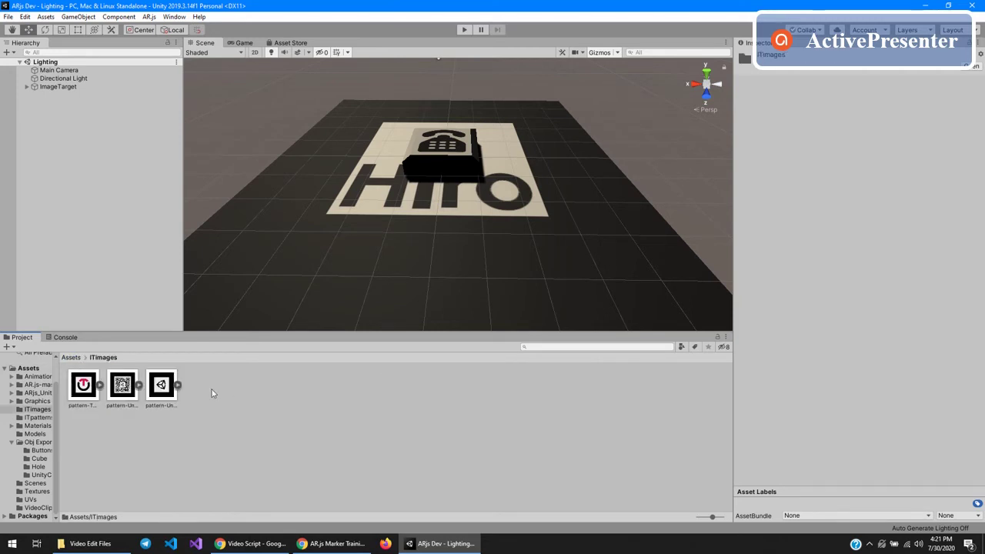
click(72, 357)
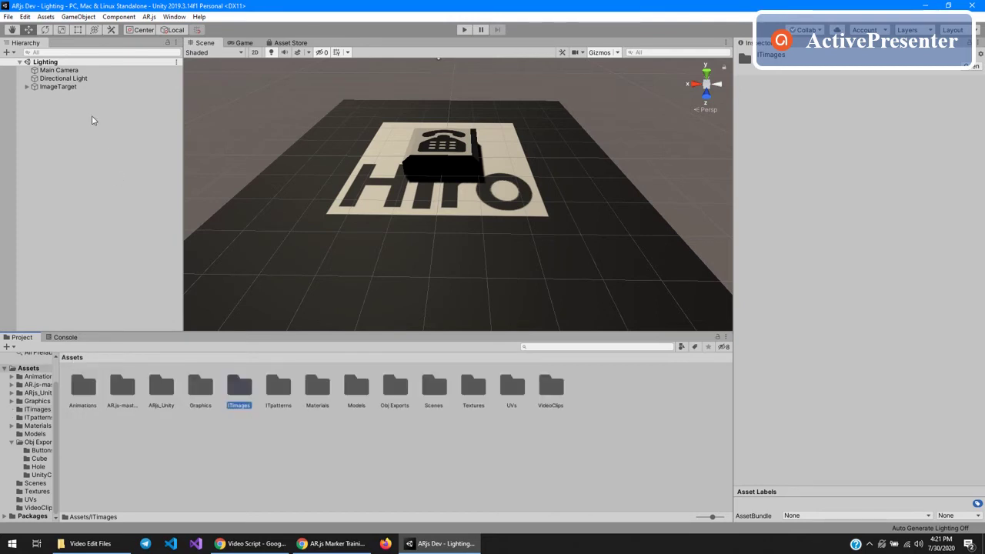
click(131, 228)
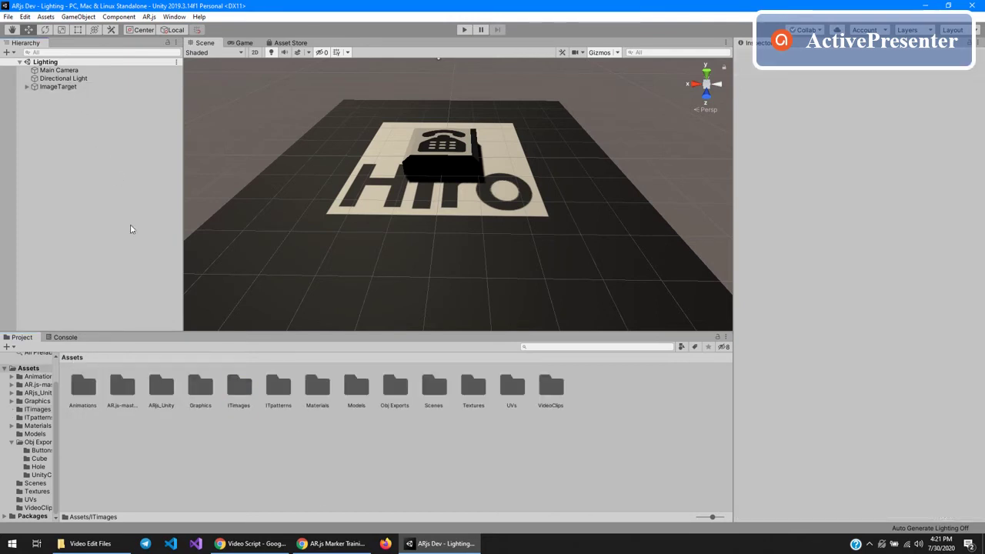
- Create a scene named ChangeMarker in the Scenes folder and open it
double_click(436, 391)
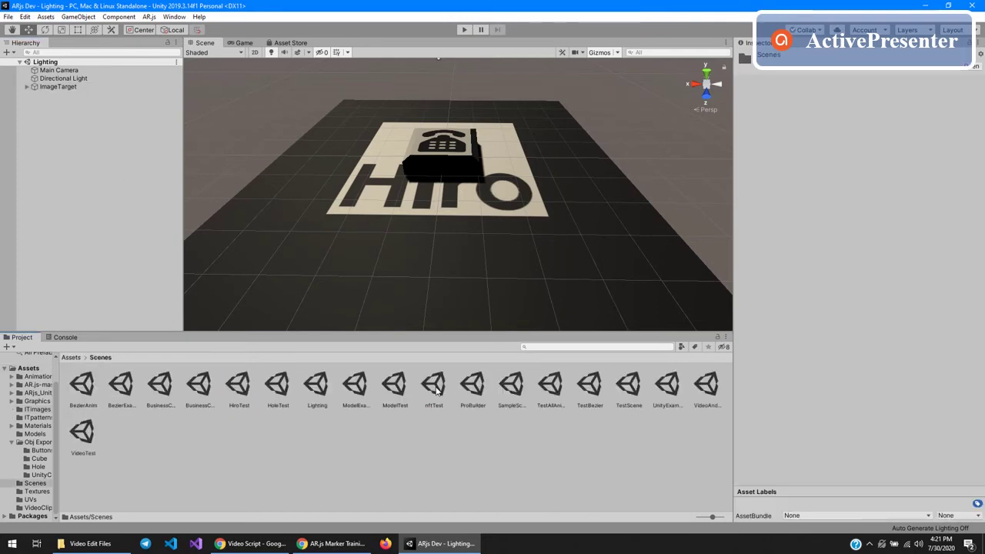
right_click(416, 432)
mouse_move(500, 177)
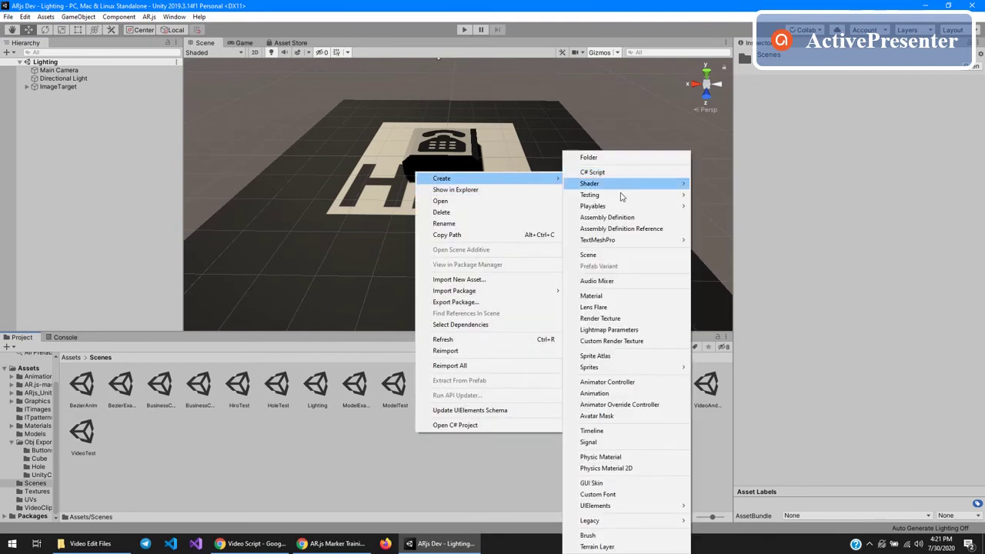
click(615, 260)
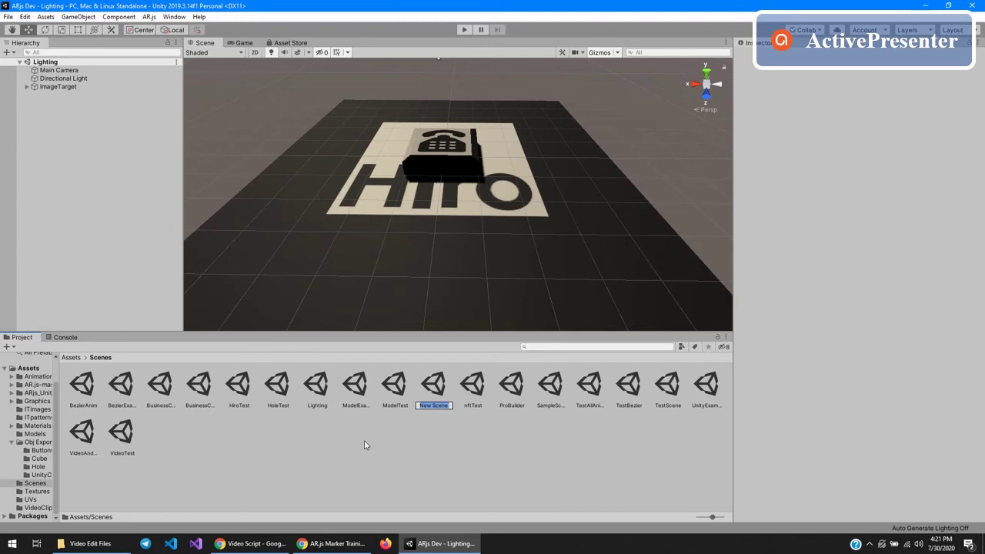
text(ChangeMarker)
key(Return)
double_click(237, 383)
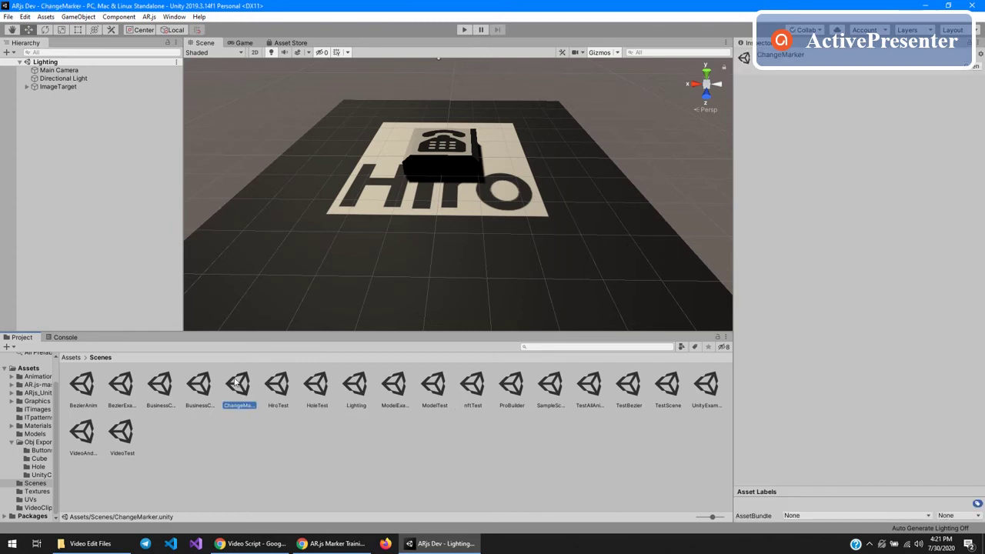
- Add an AR.js ImageTarget to the scene hierarchy
right_click(89, 121)
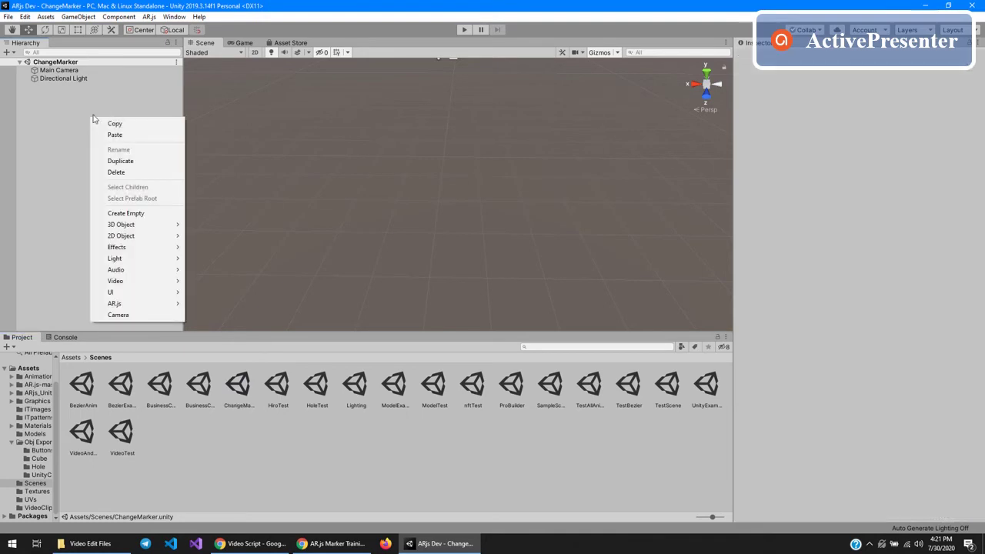
mouse_move(124, 305)
click(213, 303)
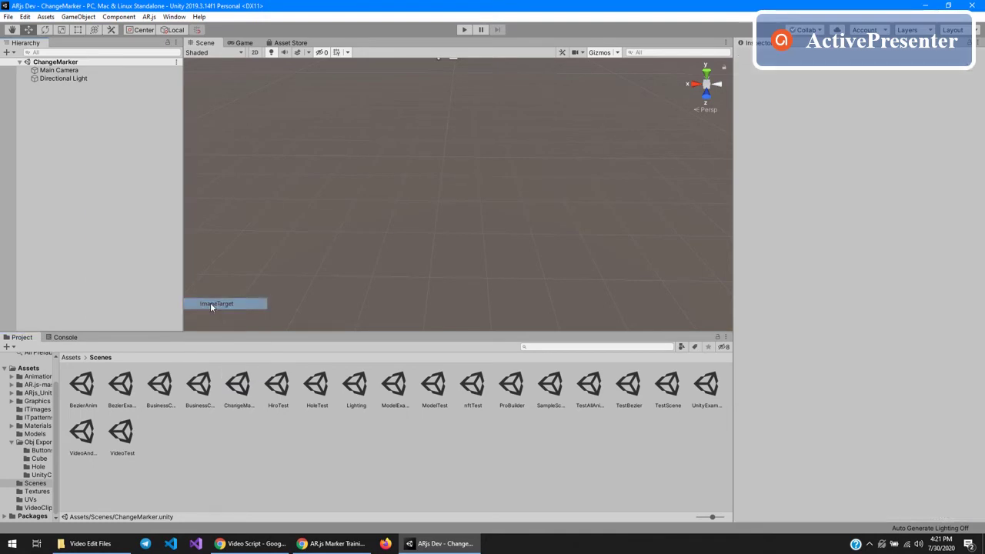
scroll(589, 199, down, 5)
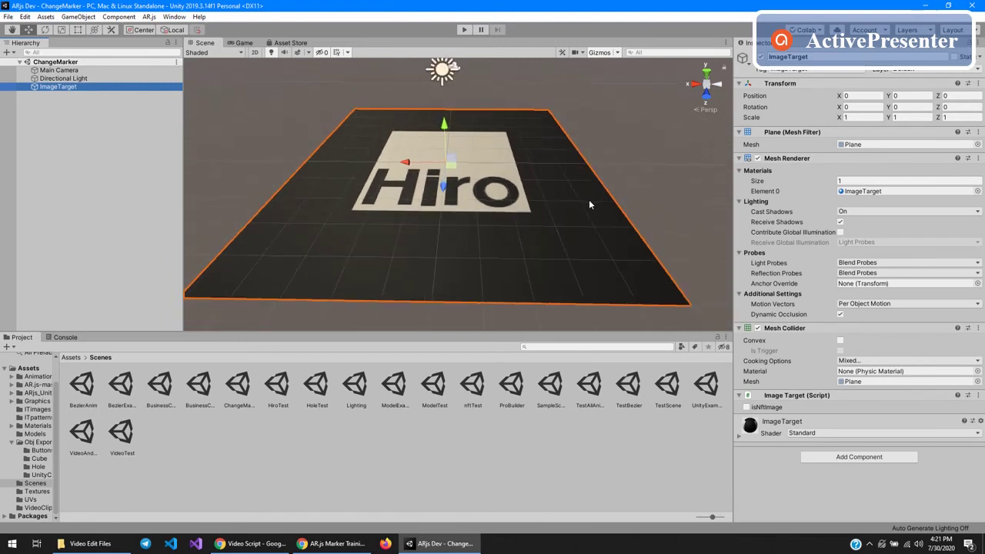
- Bring up the Apply Generated Image window and position it beside the Project panel
click(149, 17)
mouse_move(204, 30)
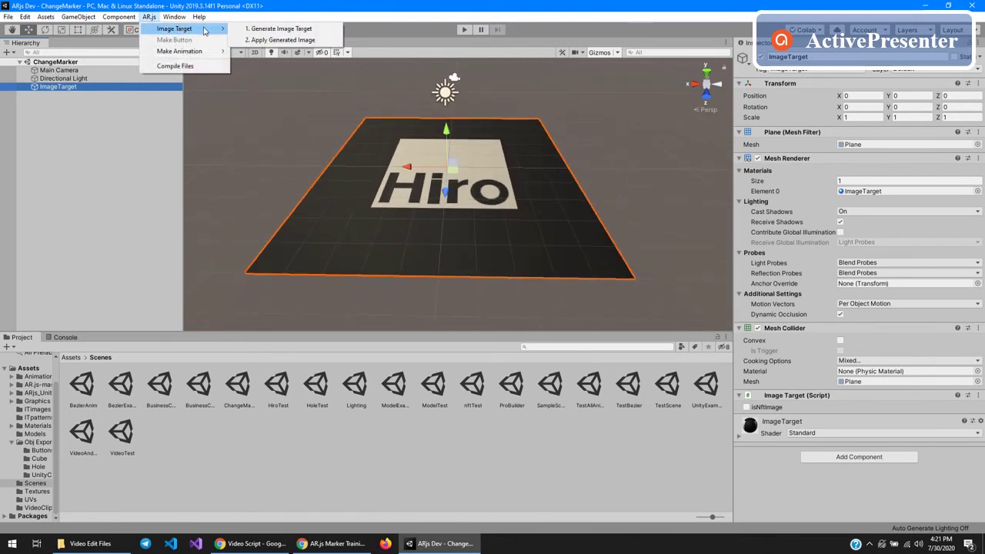
click(291, 43)
drag(63, 10, 268, 44)
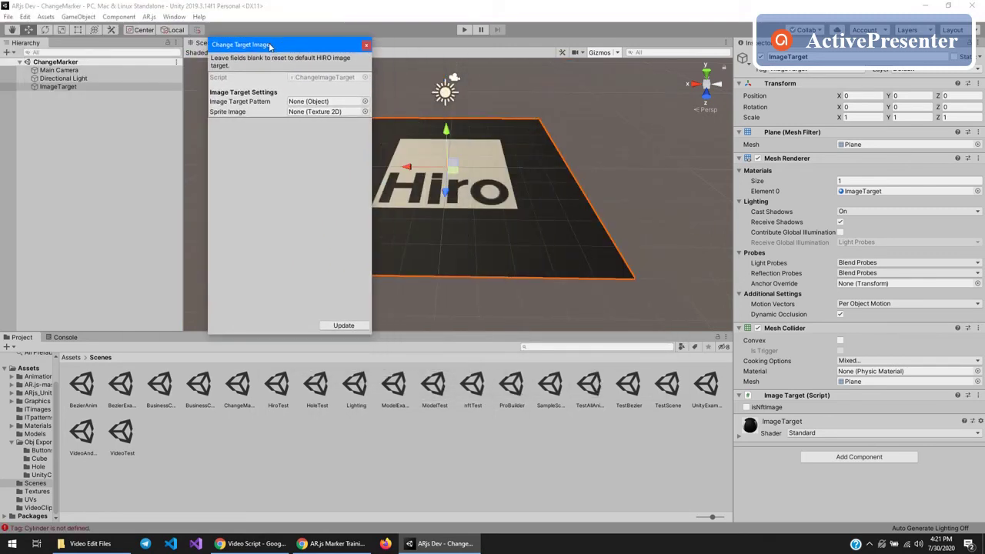
click(322, 102)
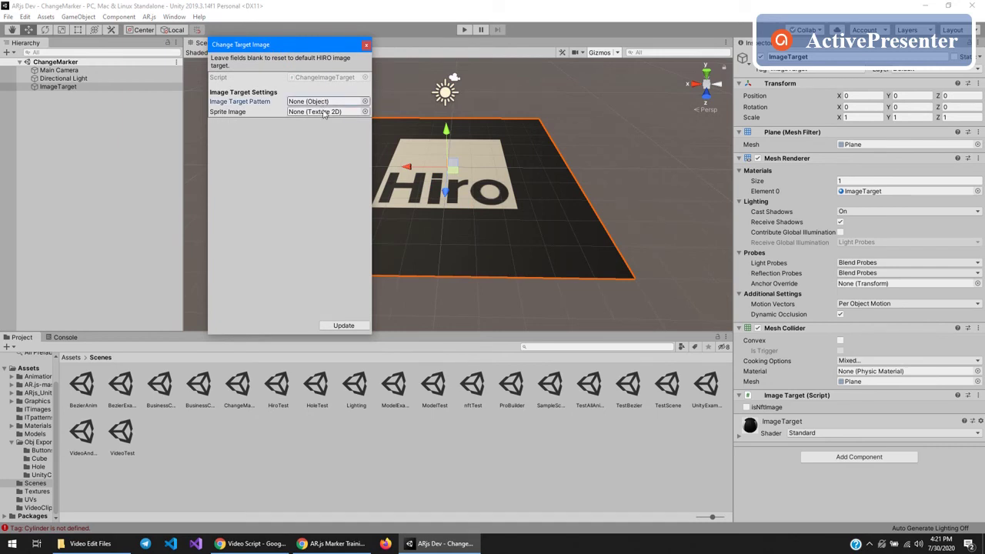
click(324, 111)
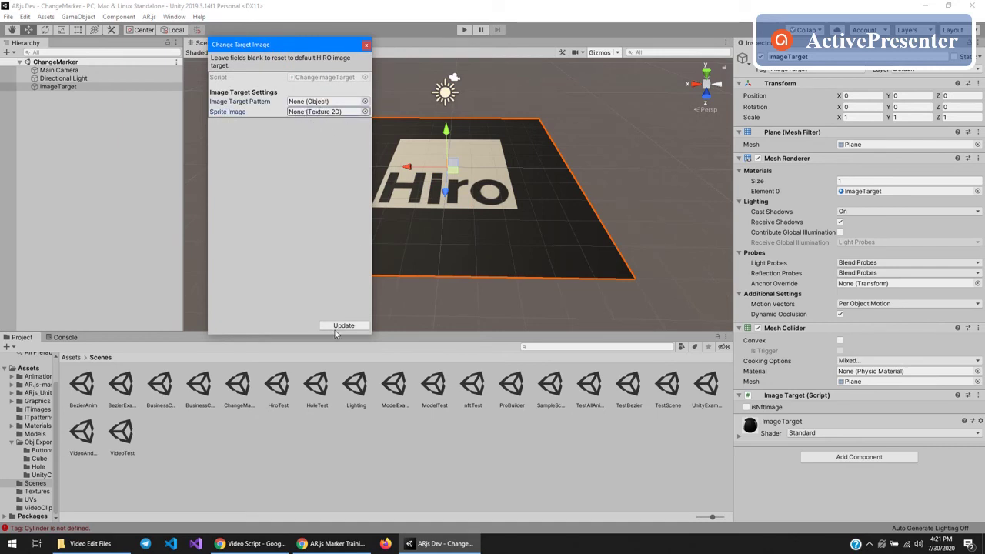
- Assign the Unity logo image from ITImages as the Sprite Image
click(70, 358)
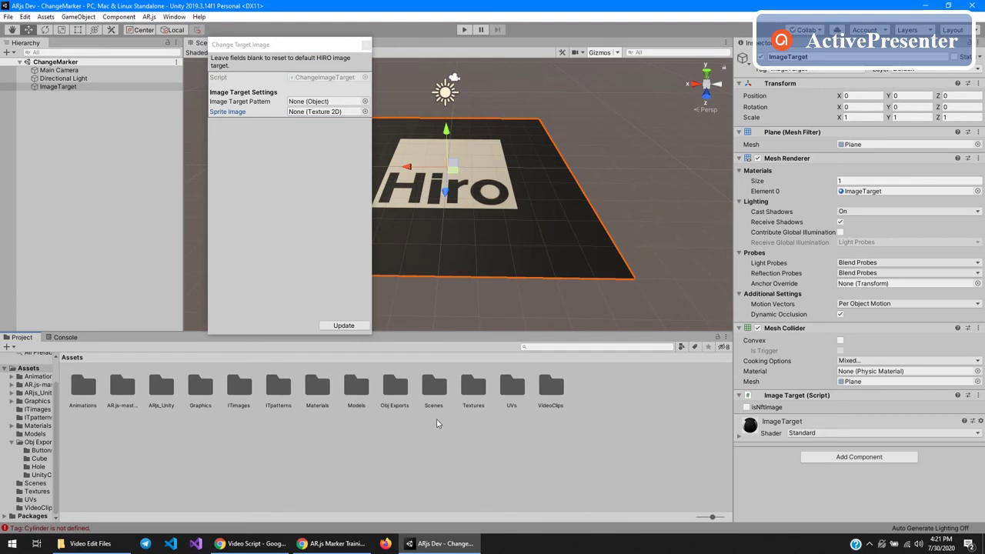
double_click(250, 394)
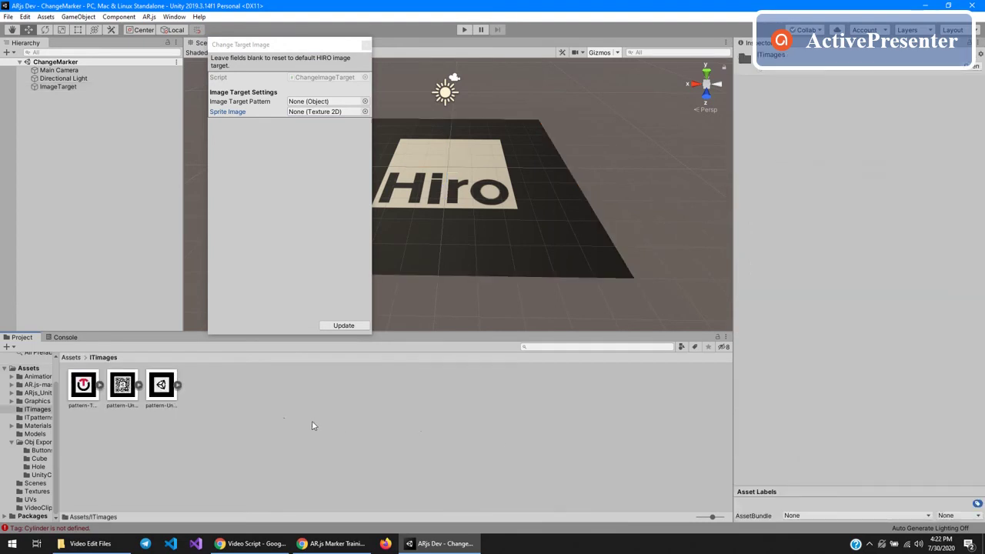
click(164, 386)
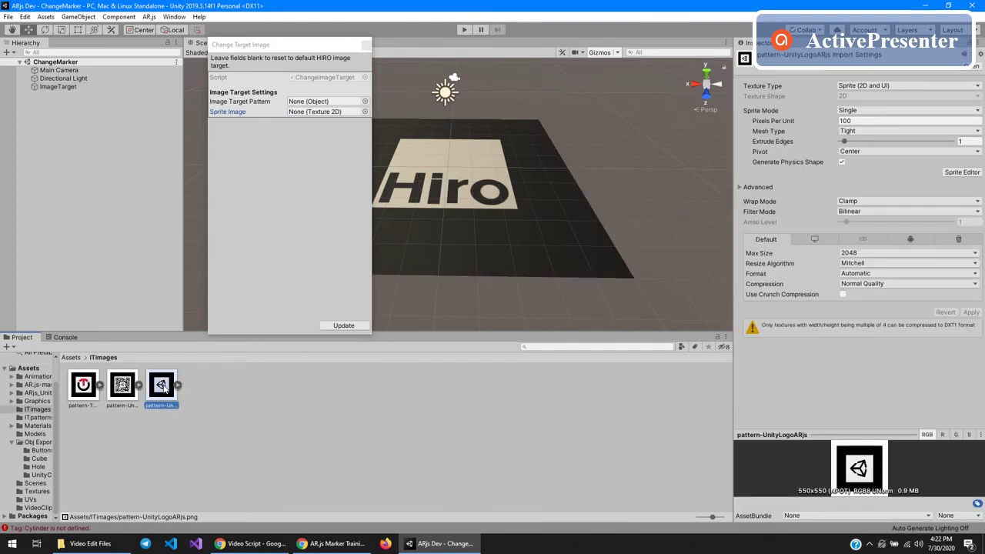
drag(164, 388, 309, 115)
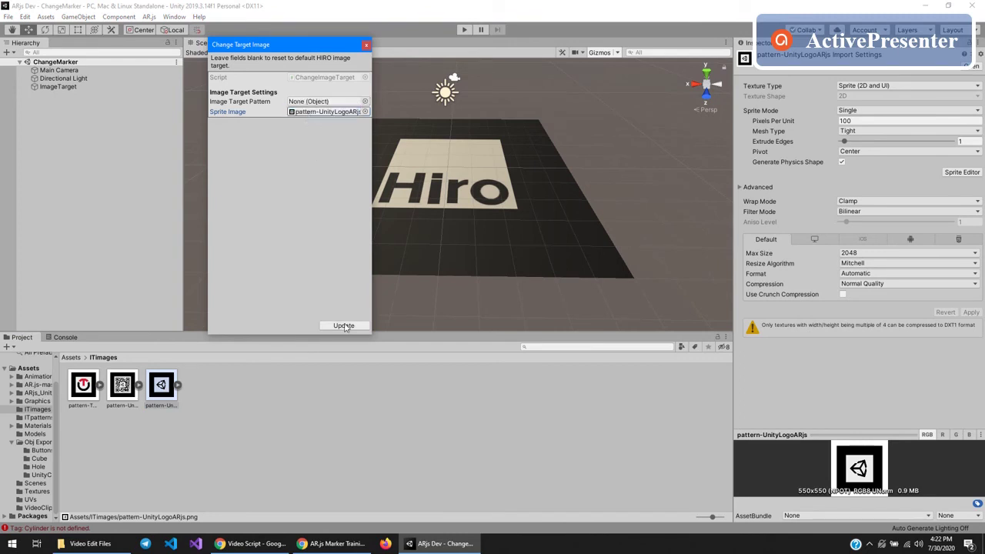
- Assign the Unity logo .patt file as the Image Target Pattern and update the marker
click(74, 358)
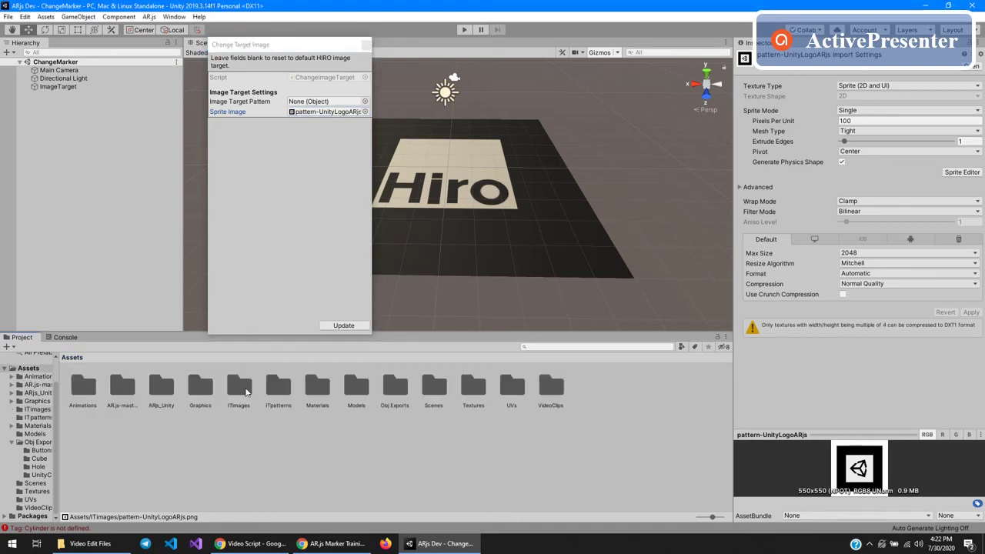
double_click(279, 386)
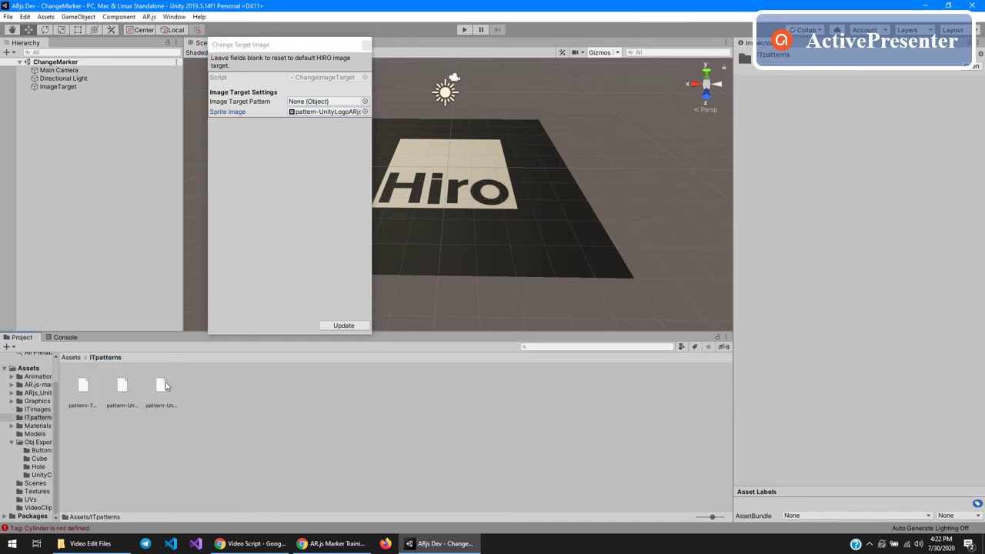
click(161, 391)
drag(161, 390, 323, 102)
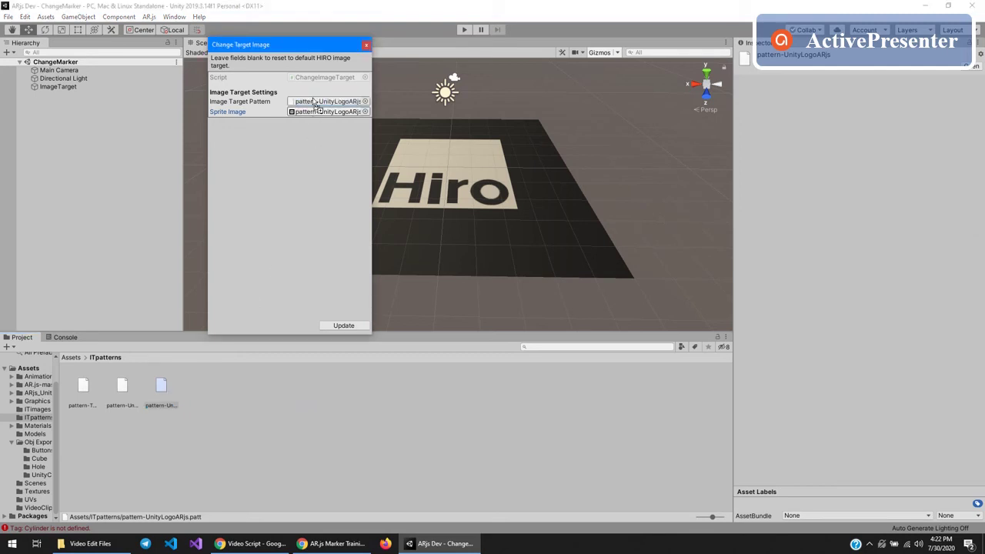
click(343, 326)
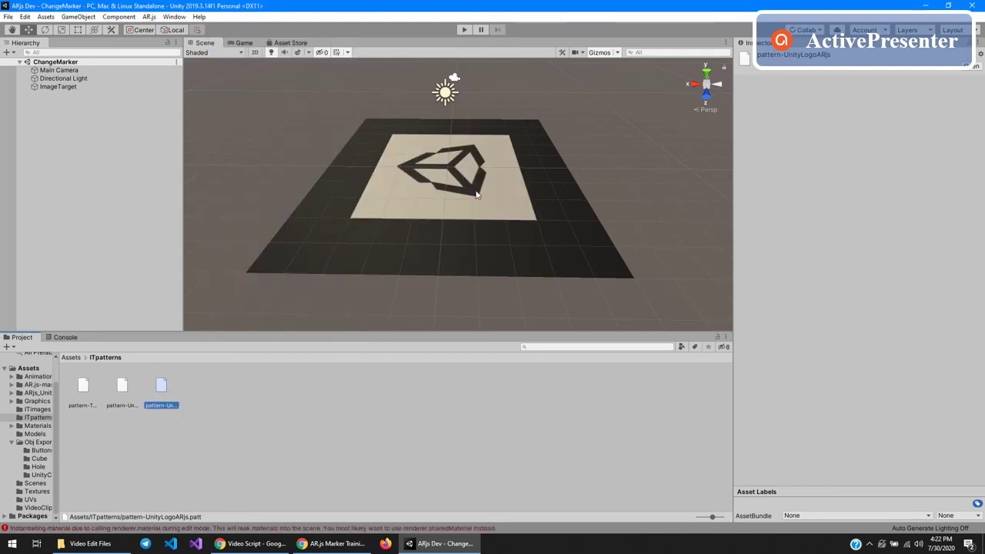
- Select the ImageTarget and the Unity logo pattern file, then go back to Assets
click(62, 86)
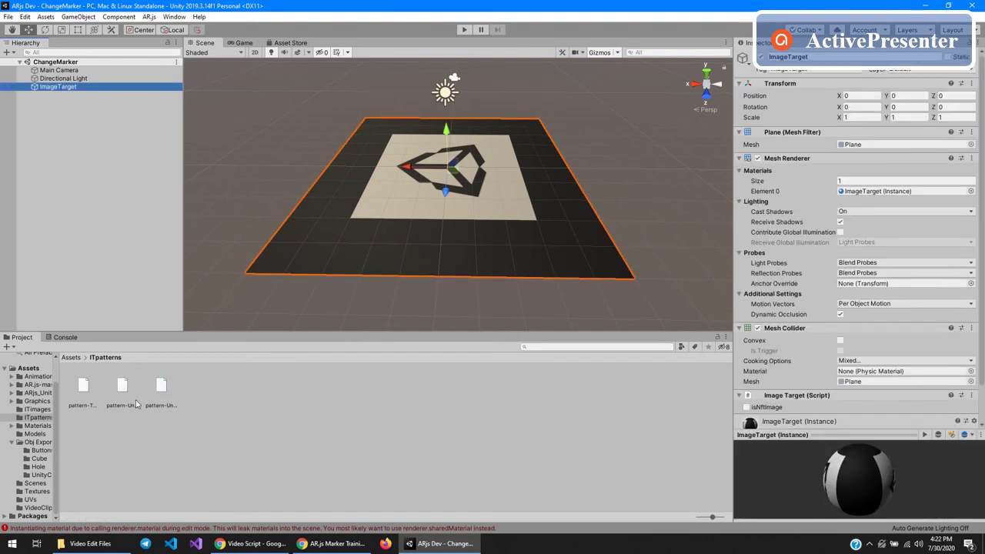
click(162, 387)
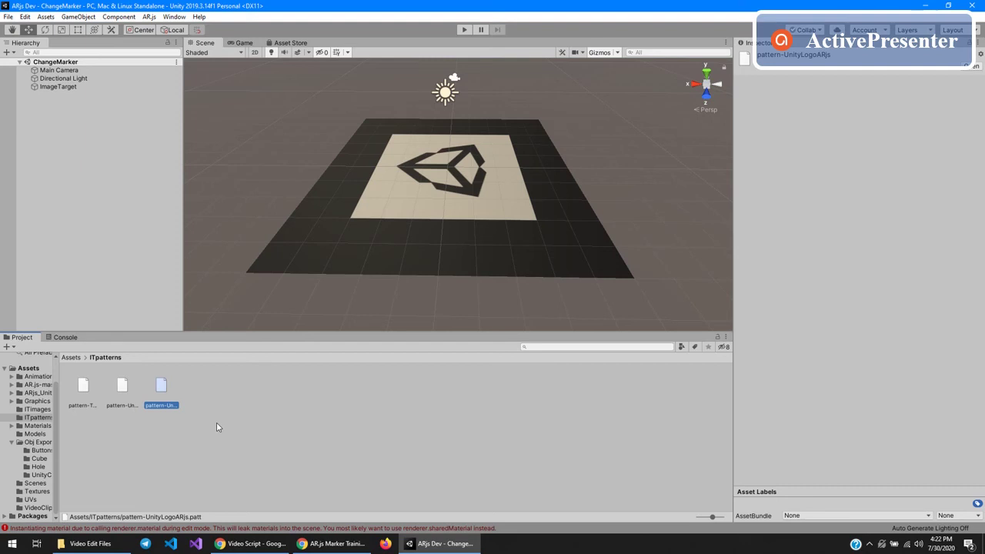
click(70, 358)
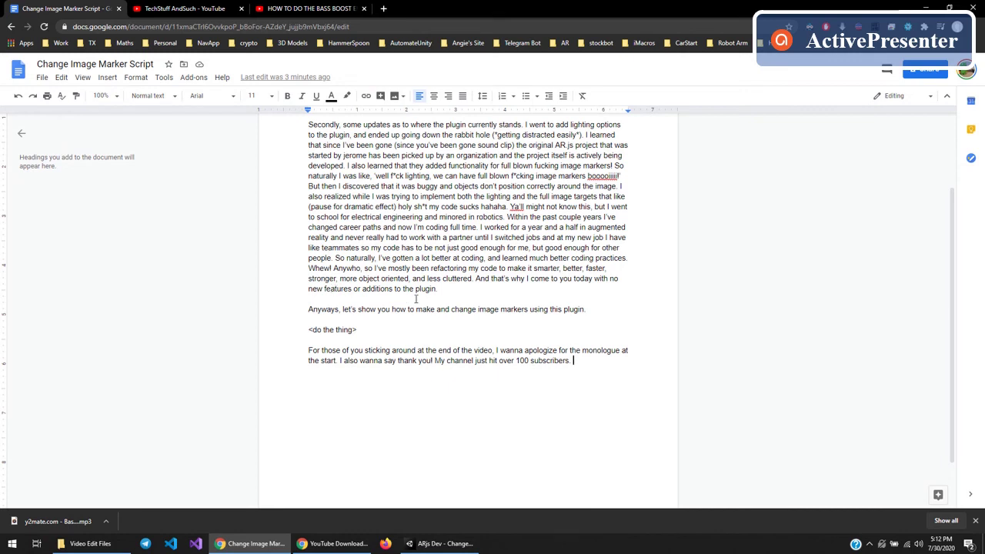
- Switch the browser to the creator's YouTube channel page
click(204, 9)
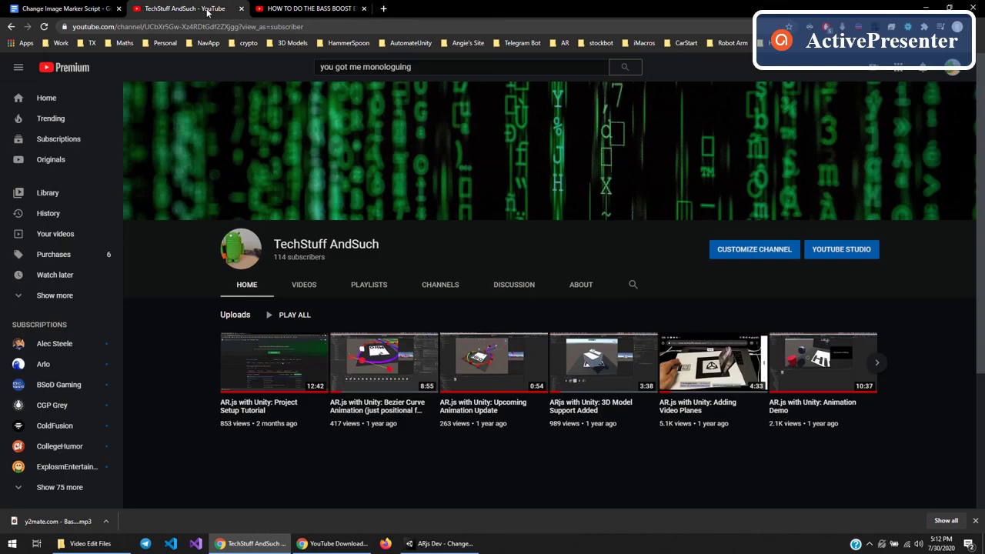